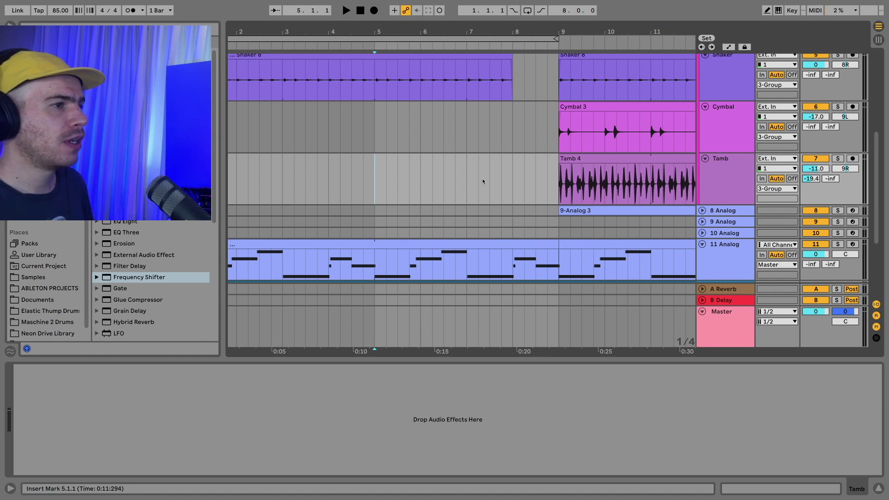
# - Audition the arrangement from bar 5, then from bar 8 through bar 9 on tracks 11–13
pyautogui.press('space')
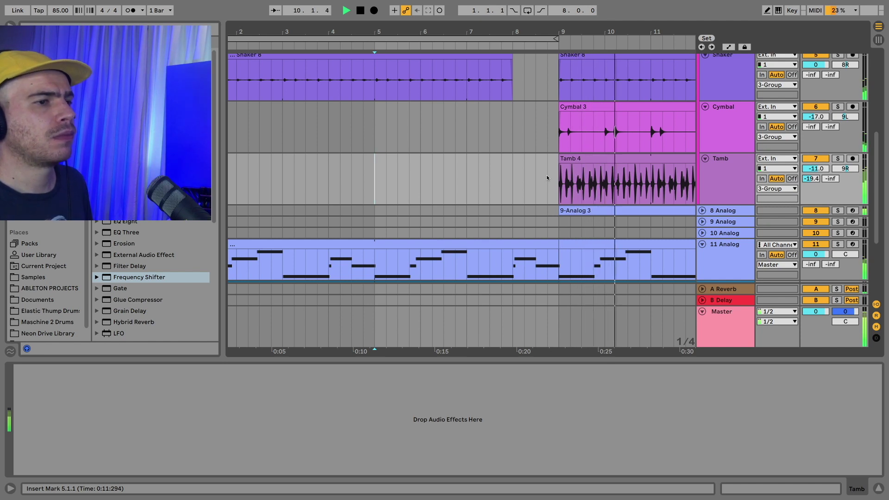
pyautogui.press('space')
pyautogui.scroll(-3, 487, 167)
pyautogui.click(425, 161)
pyautogui.press('space')
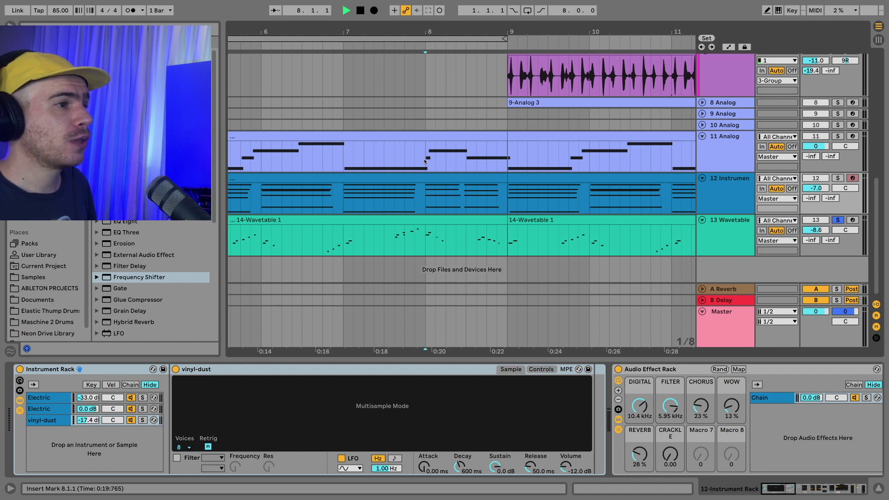
pyautogui.hscroll(-1, 425, 161)
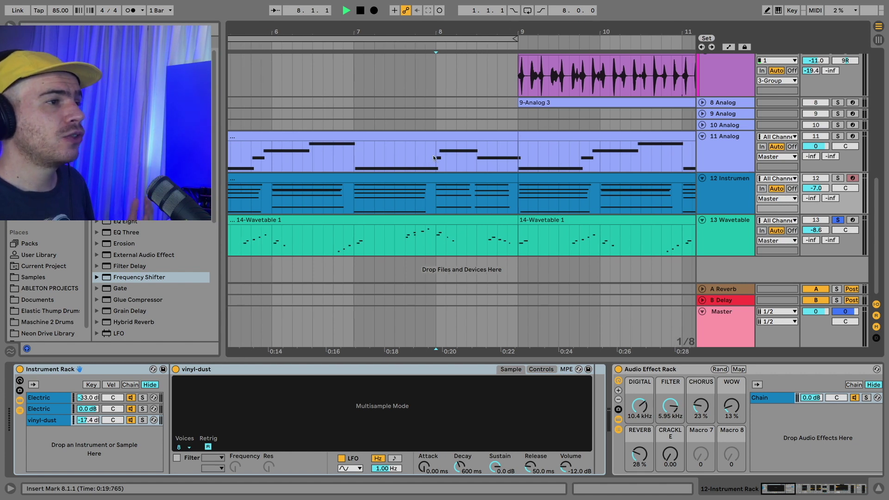
pyautogui.moveTo(434, 158); pyautogui.dragTo(518, 241)
pyautogui.click(521, 241)
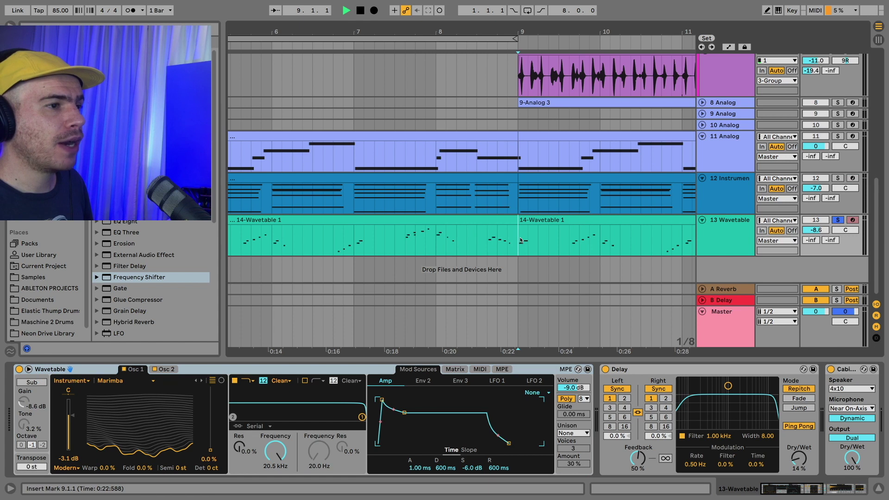
pyautogui.click(730, 268)
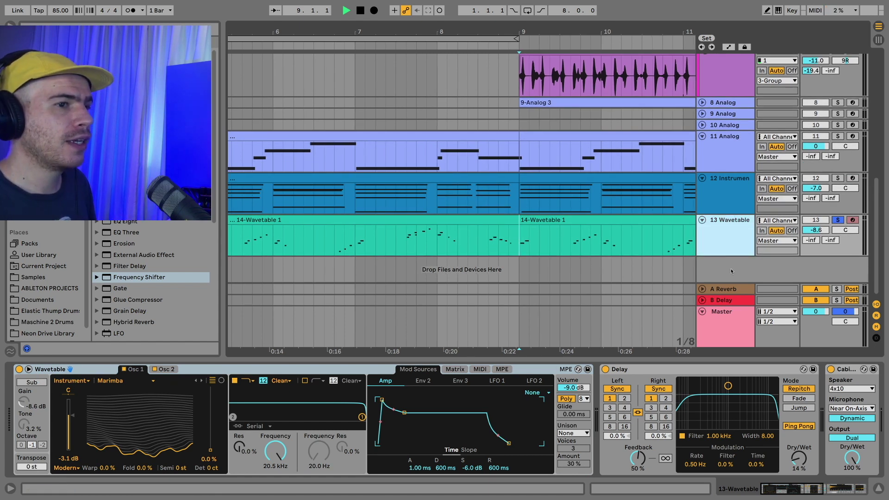
# - Add audio track 14 with Resampling input, monitoring Off and recording armed, and unsolo Wavetable
pyautogui.hotkey('ctrl', 't')
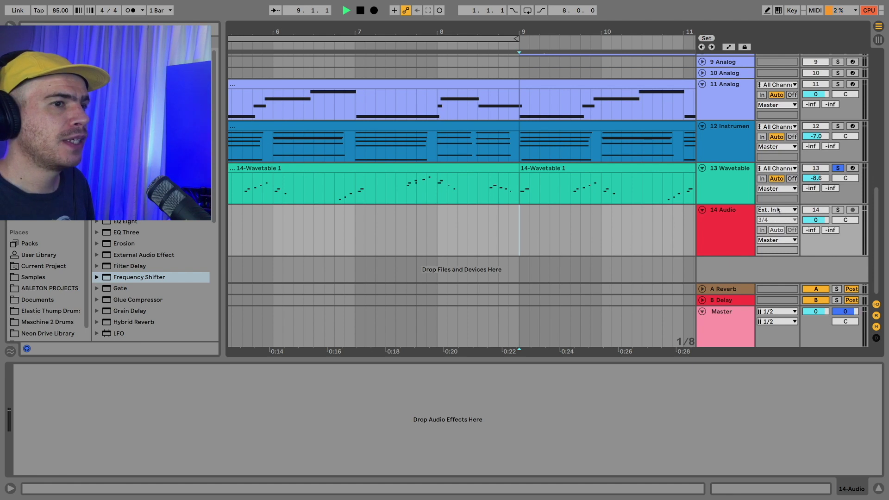
pyautogui.click(775, 210)
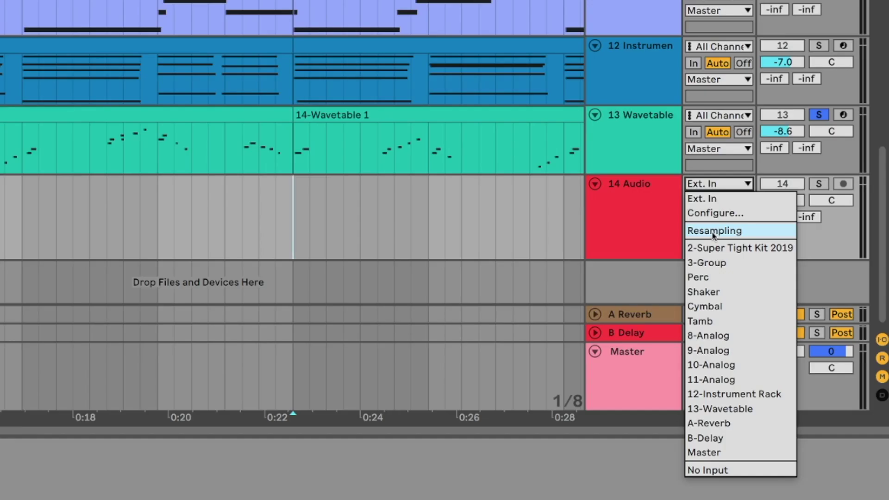
pyautogui.click(774, 238)
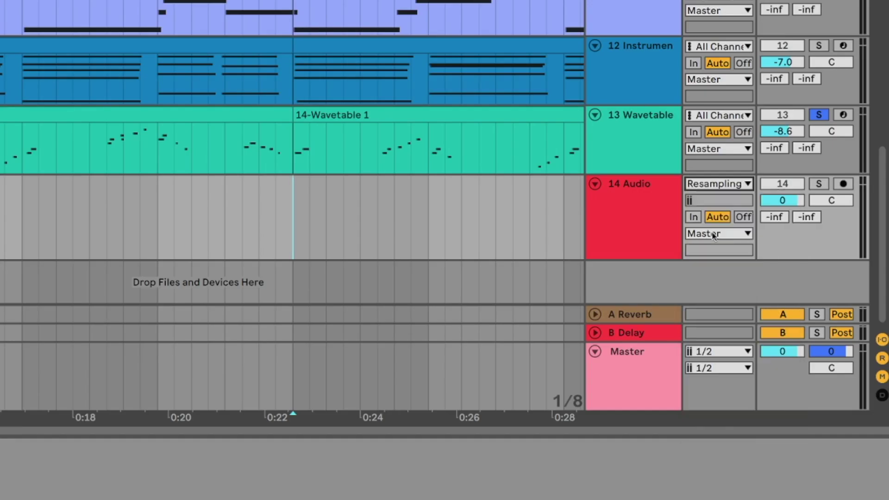
pyautogui.click(744, 217)
pyautogui.click(842, 185)
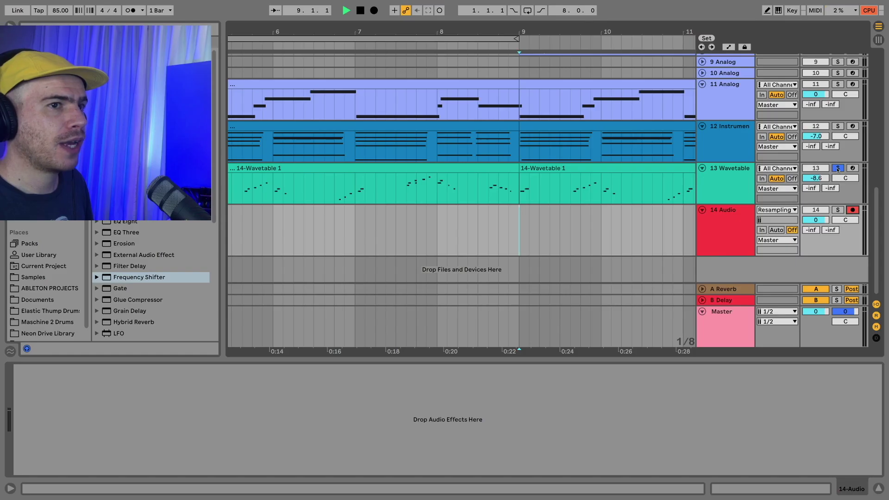
pyautogui.click(838, 169)
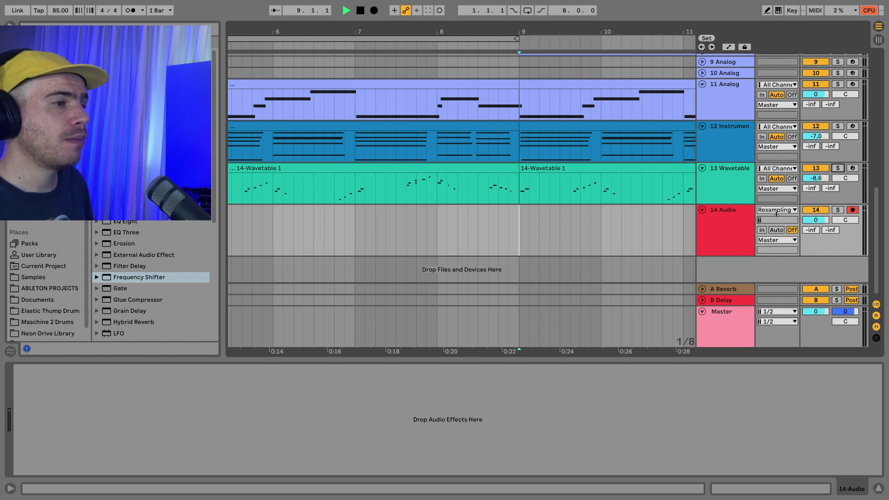
# - Record the full mix from bar 8 to bar 9 onto track 14
pyautogui.click(435, 231)
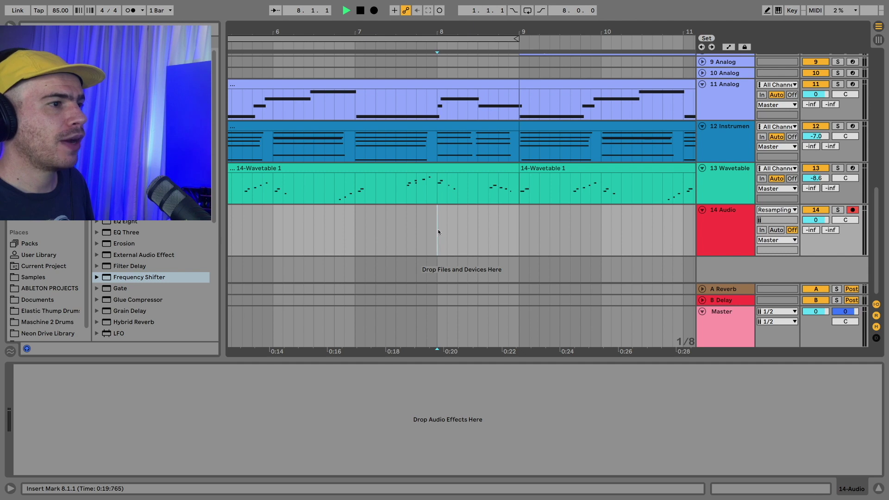
pyautogui.click(373, 10)
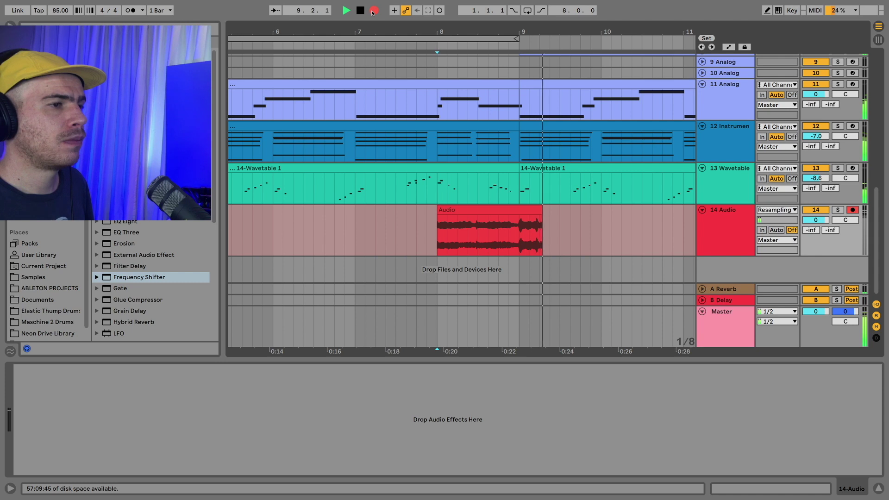
pyautogui.press('space')
pyautogui.click(466, 212)
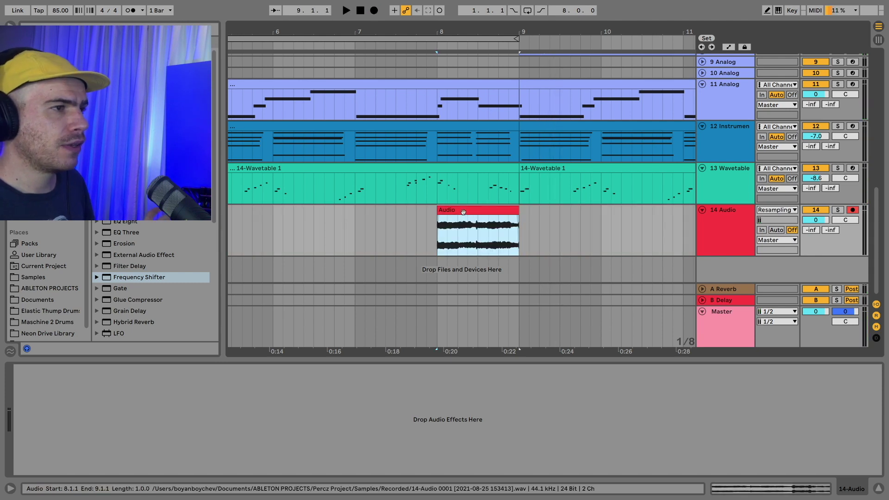
# - Solo and audition the Analog and Instrument Rack tracks from bar 8
pyautogui.click(838, 85)
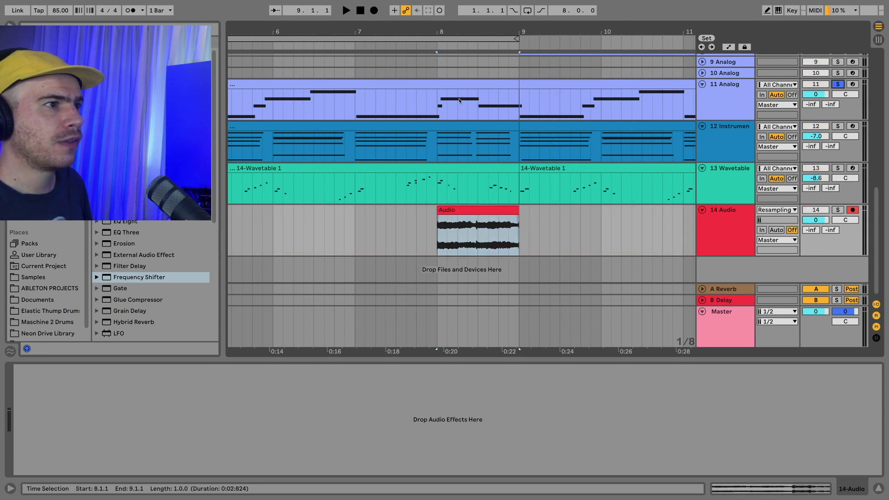
pyautogui.click(438, 102)
pyautogui.press('space')
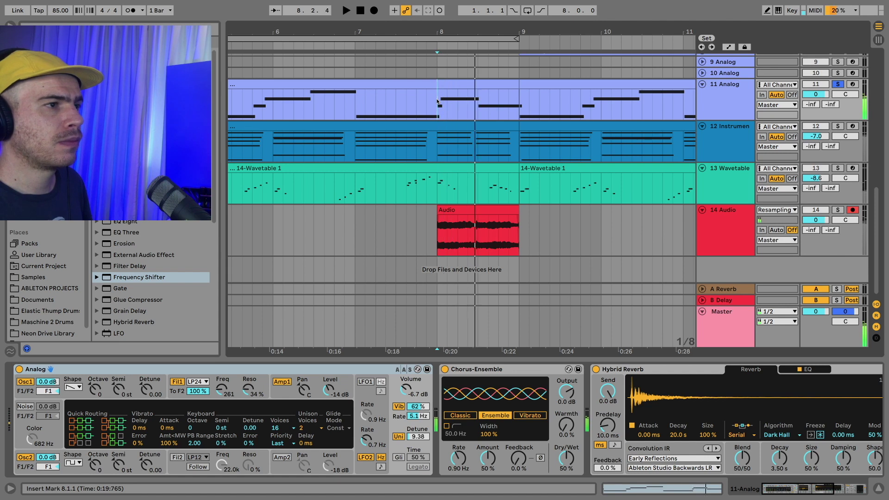
pyautogui.click(814, 137)
pyautogui.press('space')
pyautogui.click(838, 126)
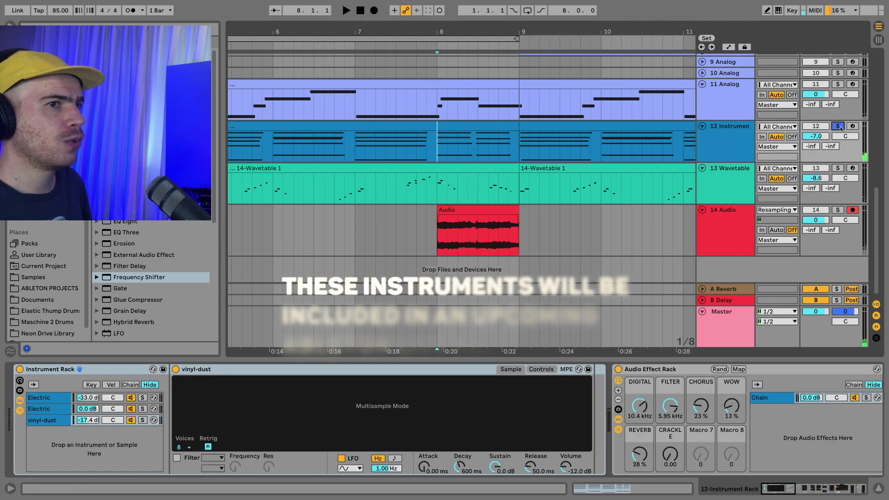
pyautogui.press('space')
pyautogui.press('space')
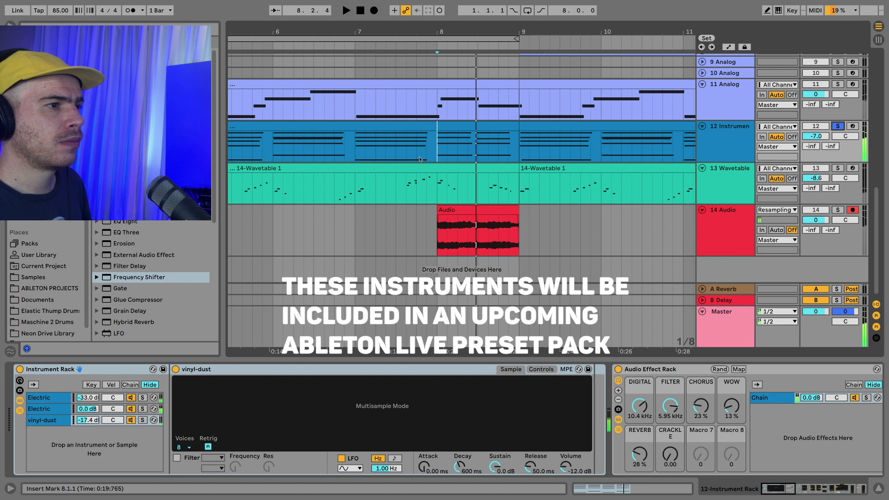
# - Solo and audition Wavetable, then delete bars 8–9 across tracks 11–13
pyautogui.click(437, 192)
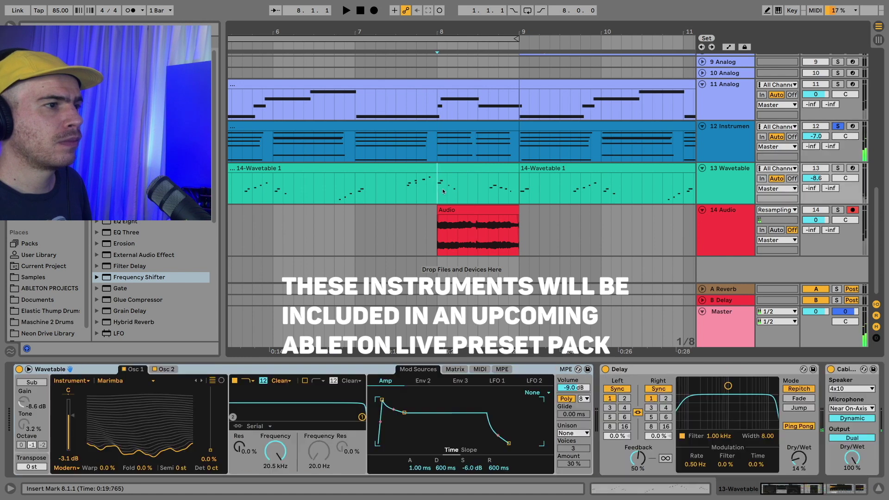
pyautogui.click(837, 168)
pyautogui.press('space')
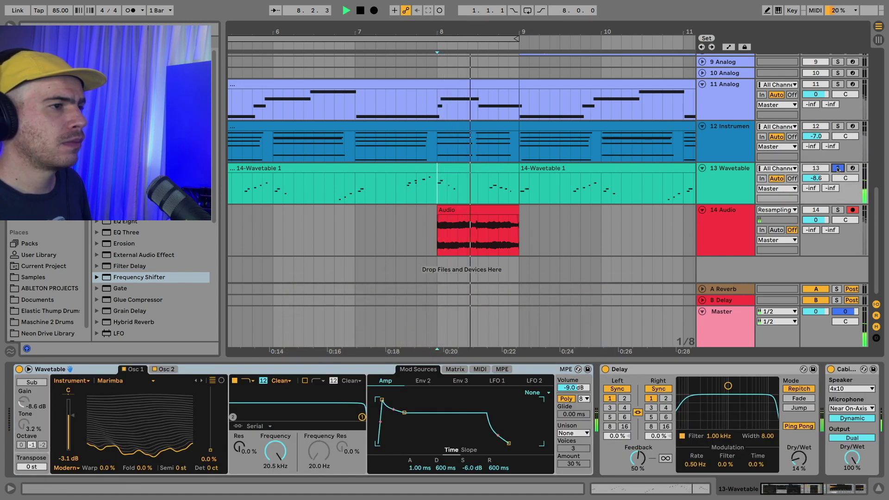
pyautogui.moveTo(440, 194); pyautogui.dragTo(519, 98)
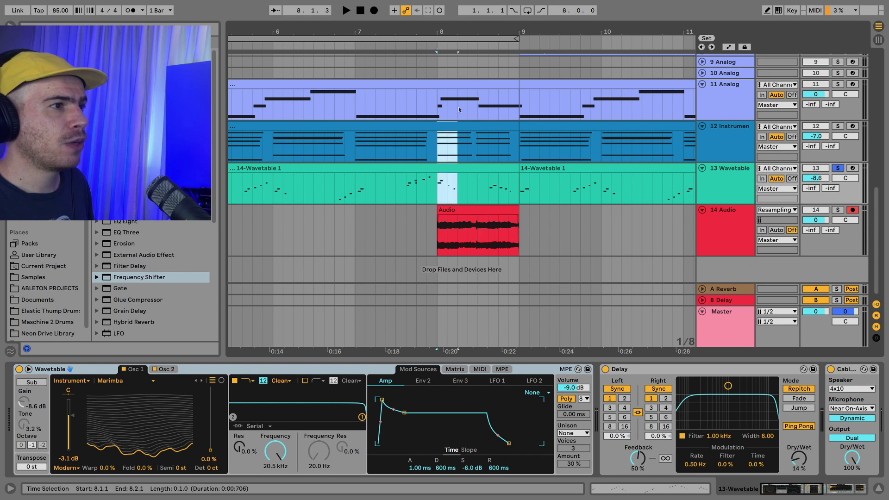
pyautogui.press('Delete')
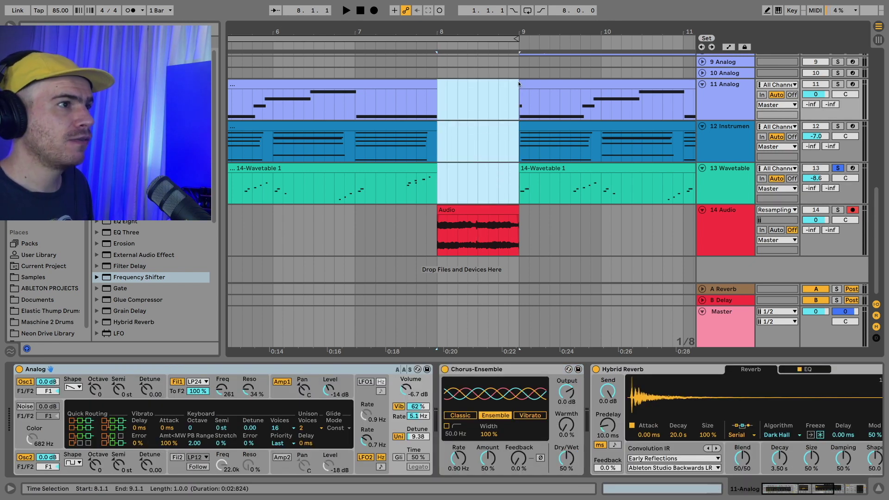
# - Show the recorded Audio clip's Clip > Transposition envelope
pyautogui.doubleClick(468, 211)
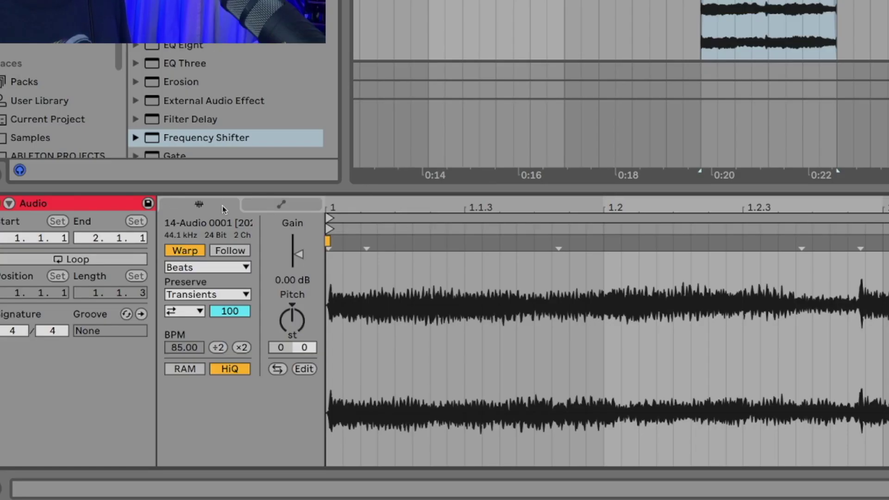
pyautogui.click(293, 206)
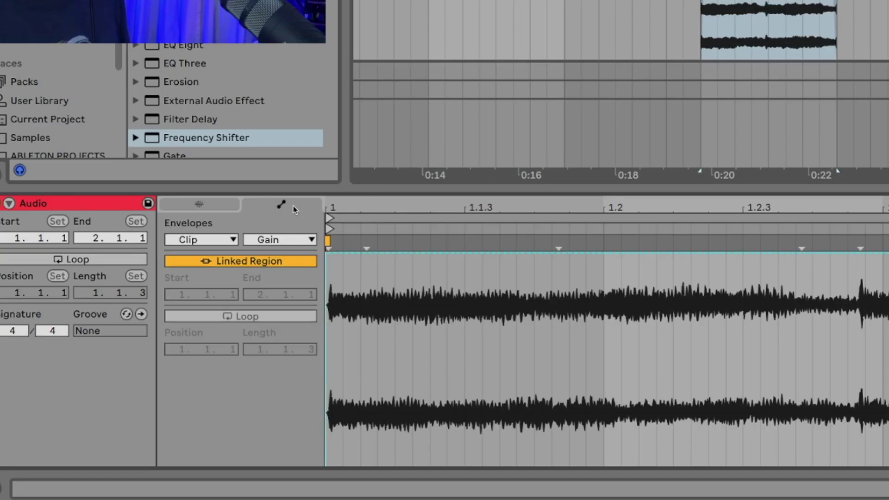
pyautogui.click(229, 240)
pyautogui.click(220, 254)
pyautogui.click(285, 241)
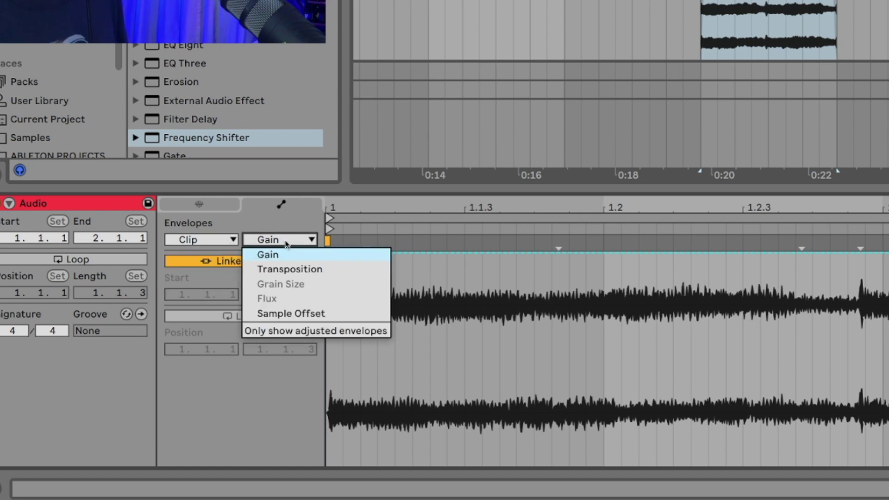
pyautogui.click(284, 270)
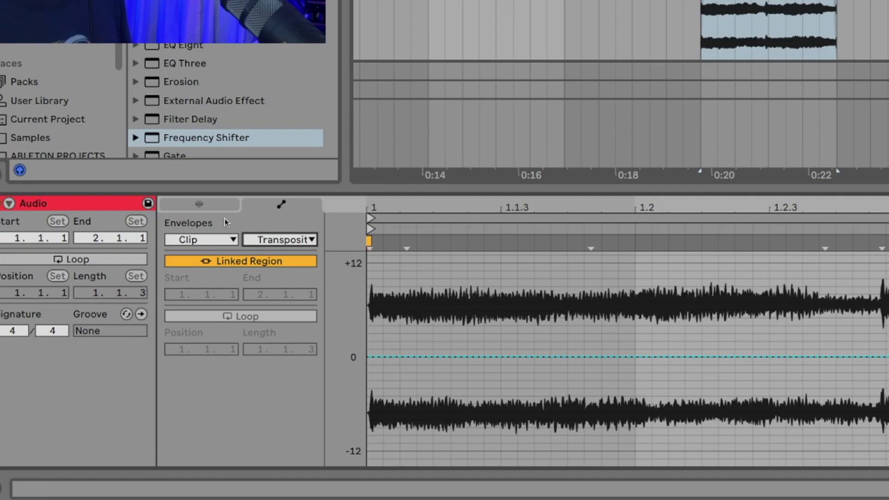
# - Set the Audio clip's warp mode to Complex
pyautogui.click(219, 207)
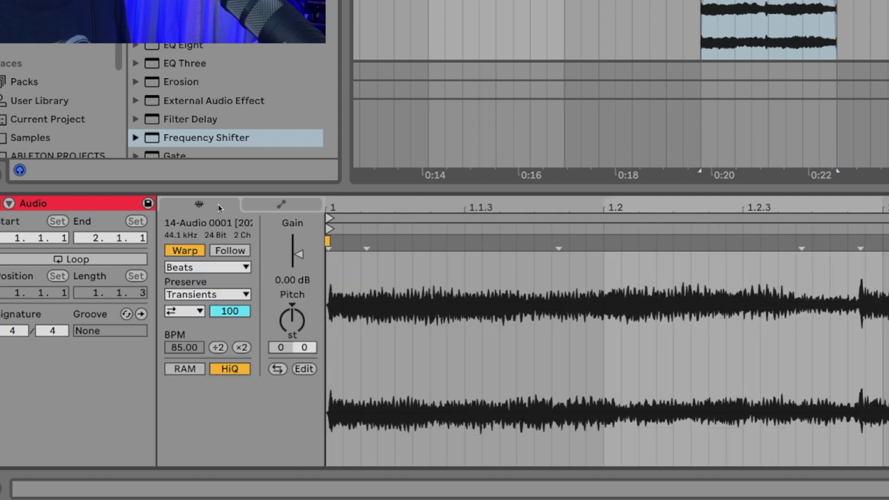
pyautogui.click(207, 268)
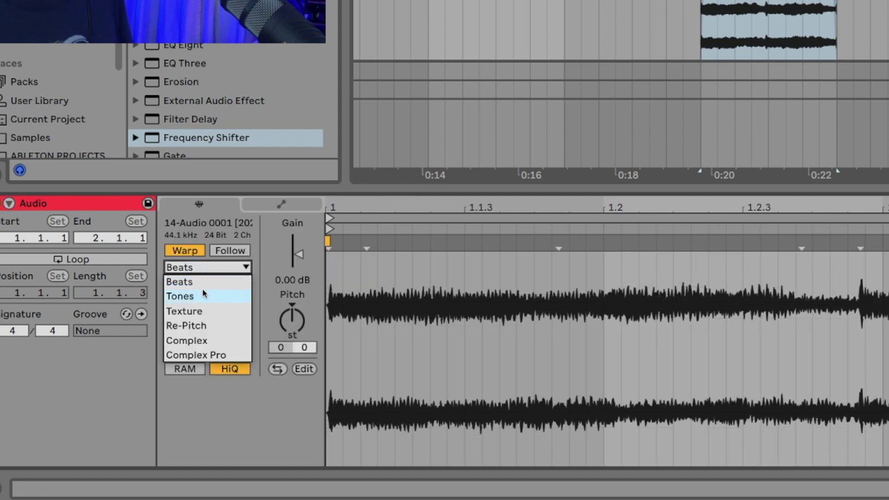
pyautogui.click(206, 341)
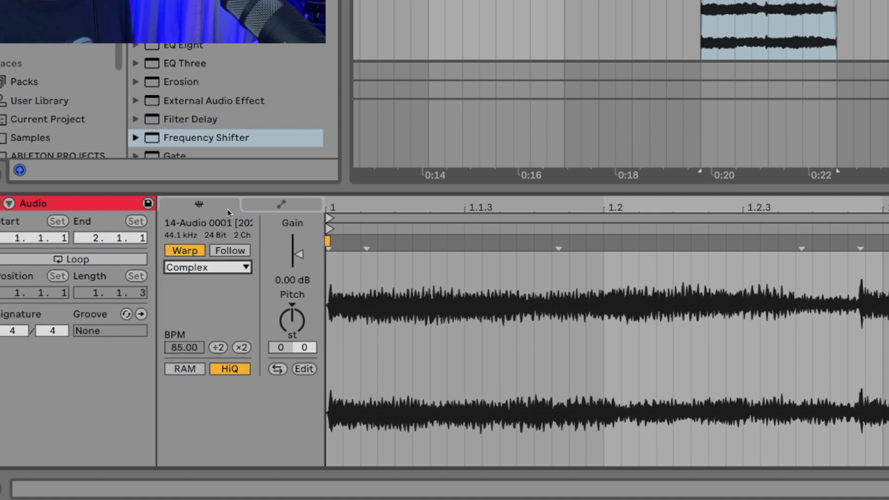
pyautogui.click(278, 204)
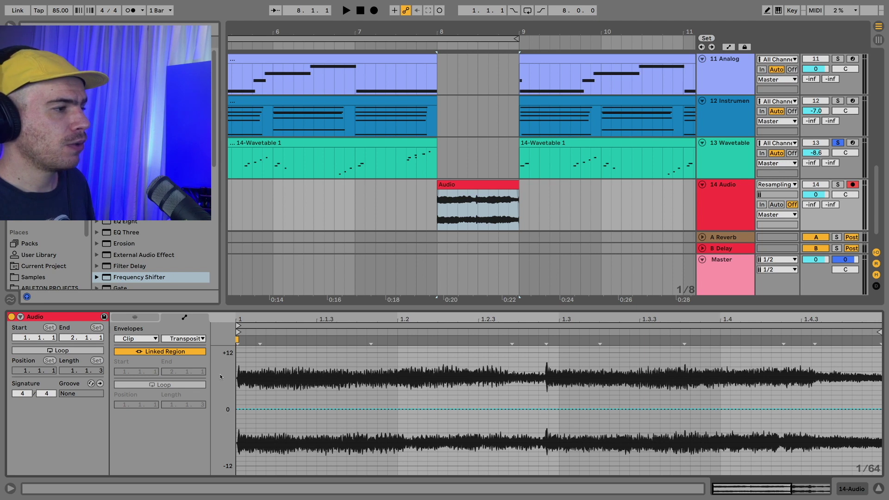
# - Add an end breakpoint and pull the transposition envelope down to -24 semitones
pyautogui.click(238, 411)
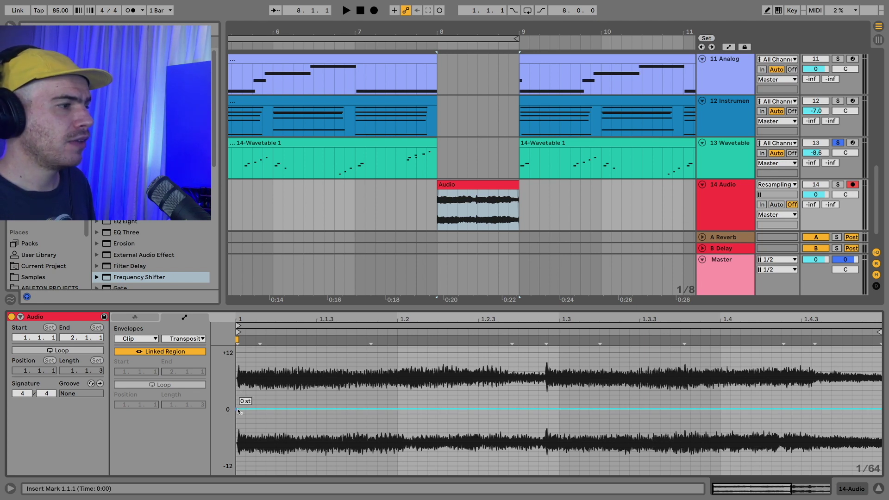
pyautogui.click(873, 409)
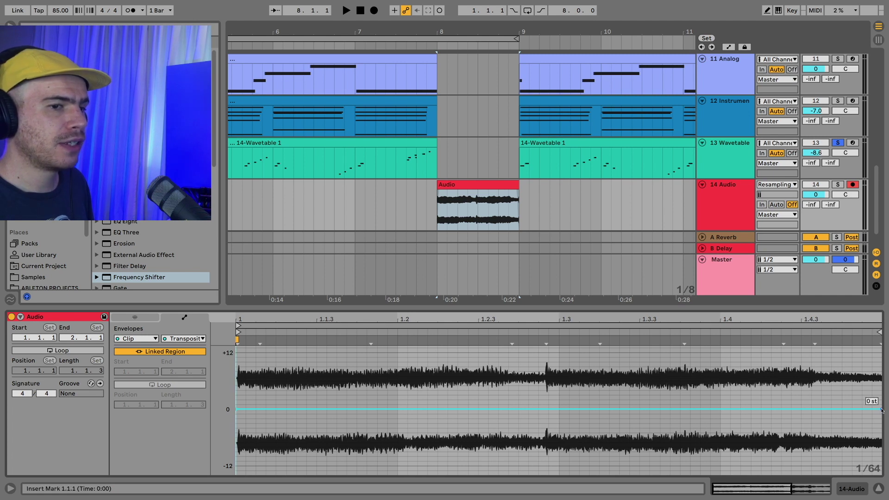
pyautogui.moveTo(881, 409)
pyautogui.mouseDown()
pyautogui.moveTo(880, 469)
pyautogui.moveTo(881, 452)
pyautogui.mouseUp()
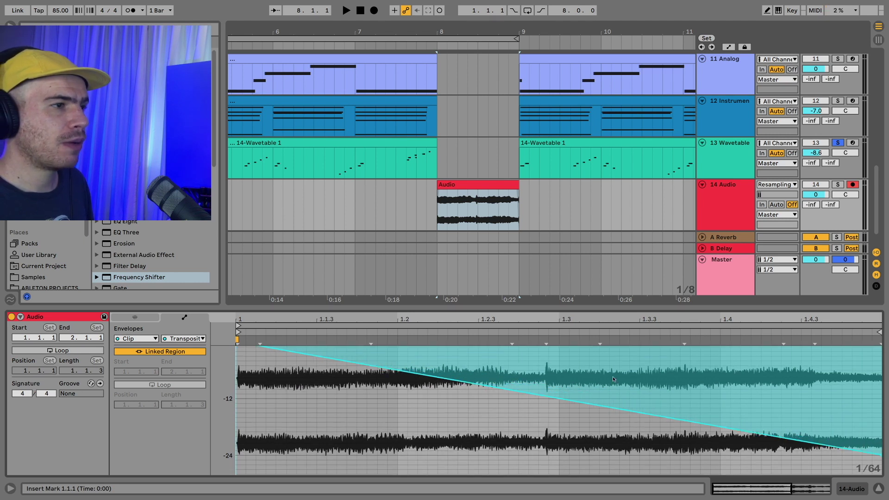
# - Play the pitch-drop transition from just before bar 8
pyautogui.click(417, 206)
pyautogui.press('space')
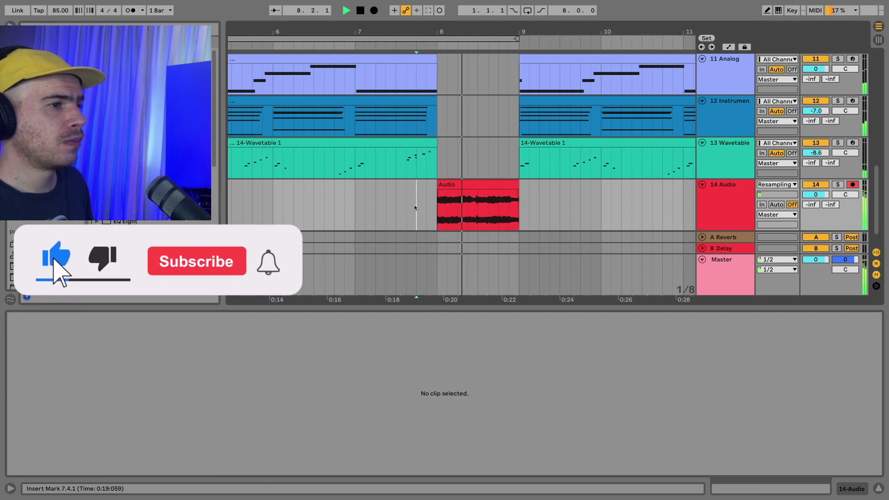
pyautogui.click(463, 184)
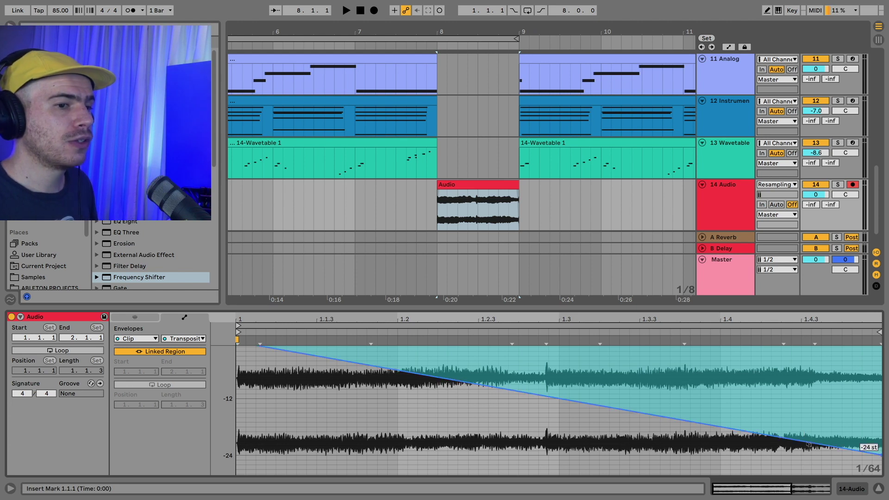
# - Curve the pitch-drop envelope so it stays high then plunges, and audition it from bar 7
pyautogui.moveTo(808, 445); pyautogui.dragTo(808, 396)
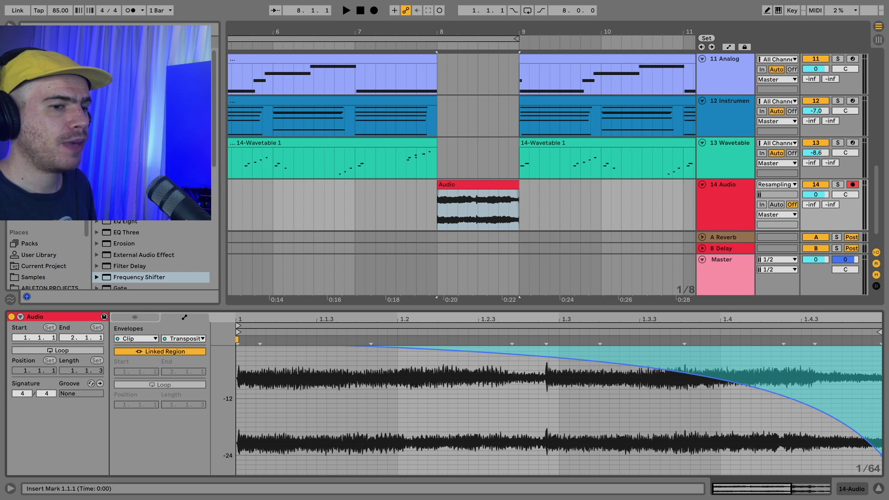
pyautogui.click(408, 188)
pyautogui.press('space')
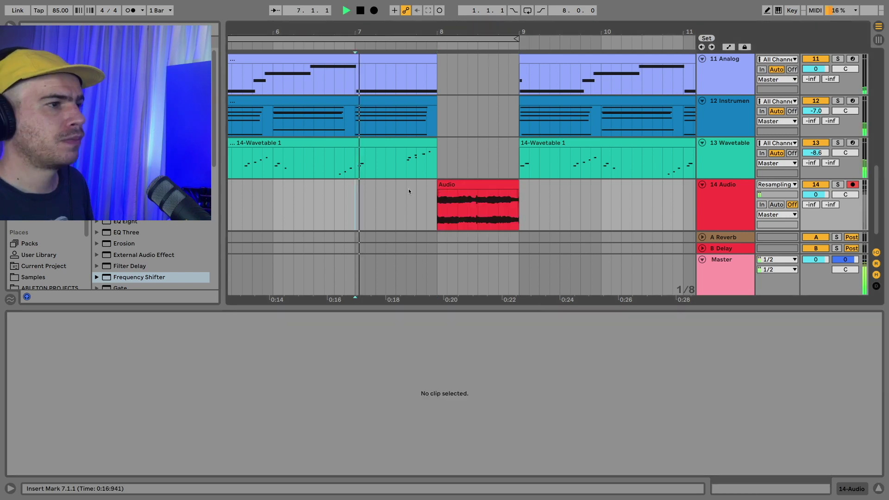
pyautogui.click(455, 185)
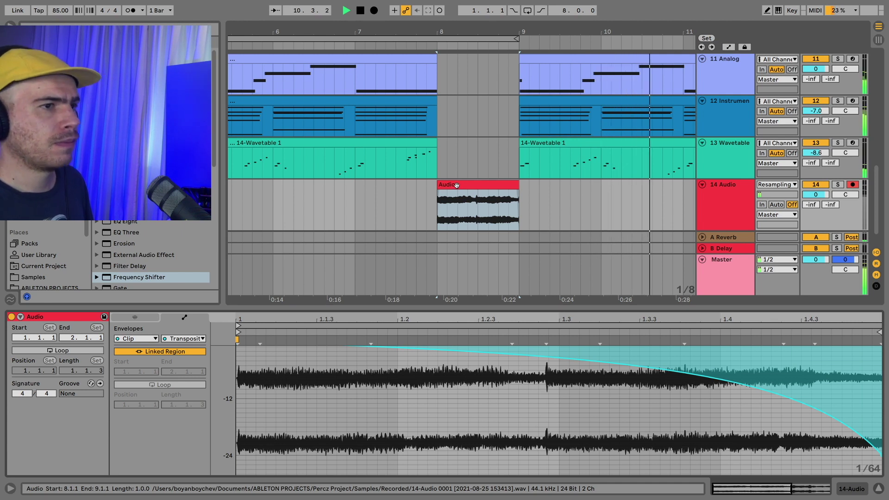
pyautogui.press('space')
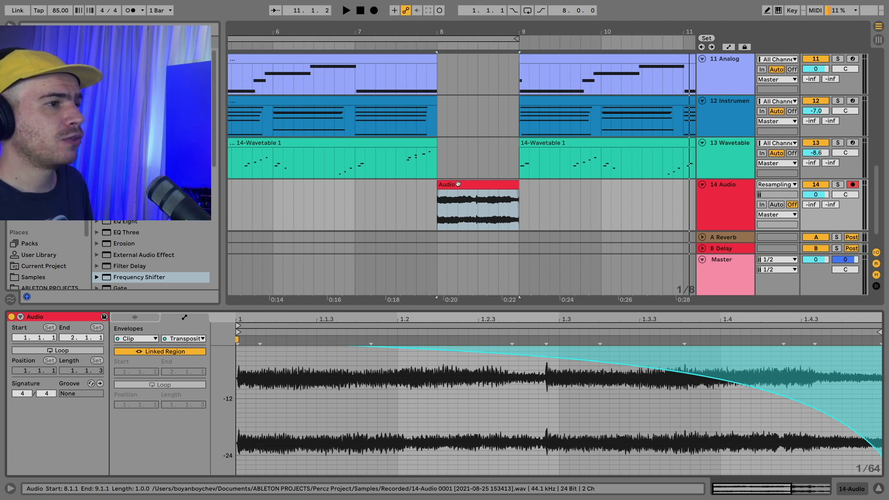
pyautogui.click(482, 189)
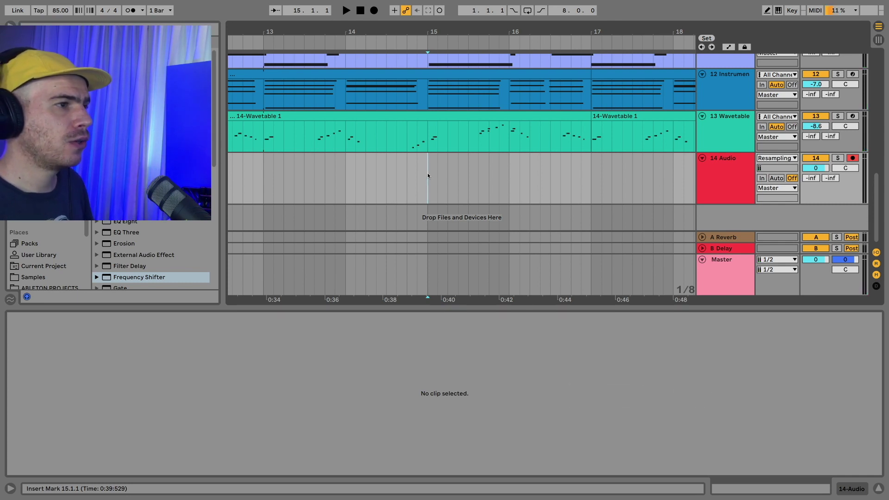
# - Record a two-bar resampled clip on 14 Audio across bars 15–17
pyautogui.click(729, 164)
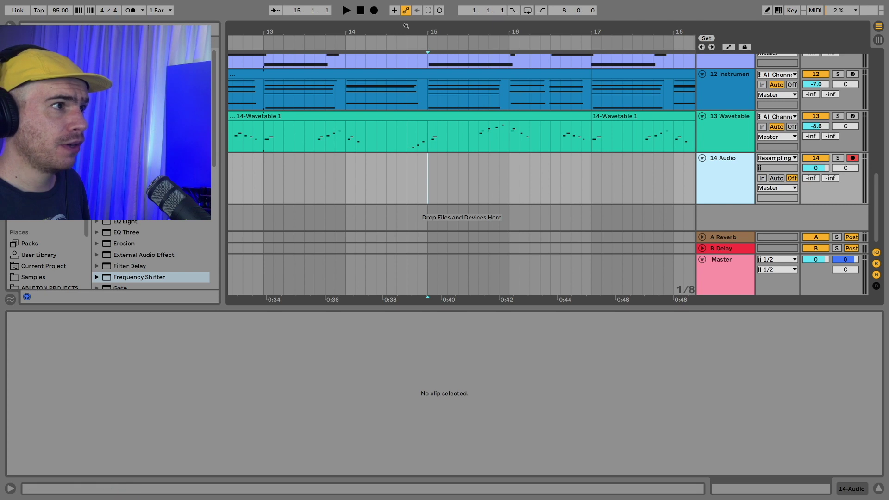
pyautogui.click(373, 11)
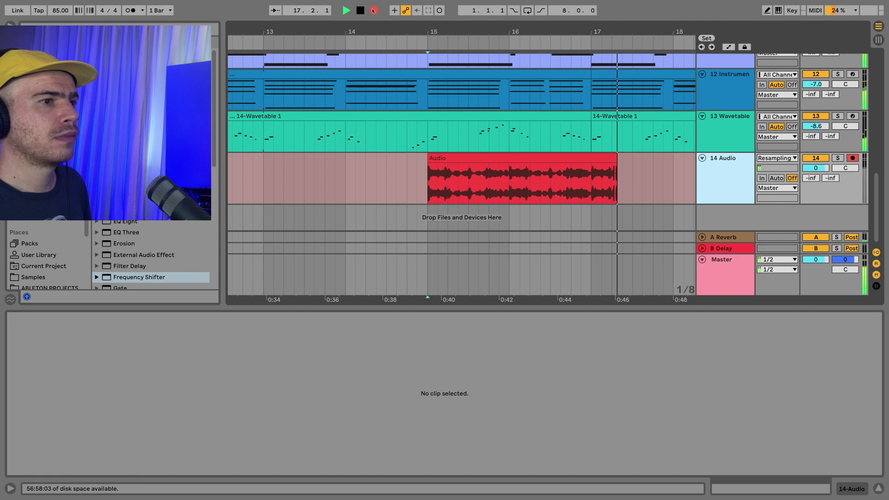
pyautogui.press('space')
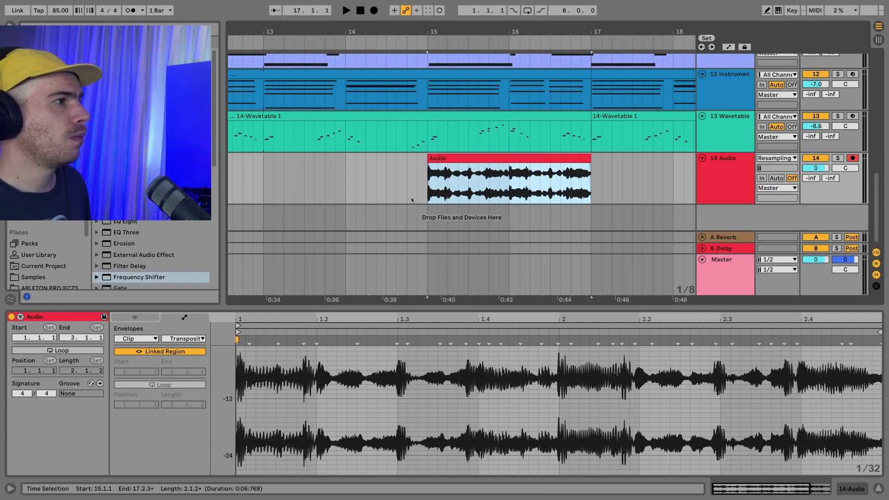
# - Change the bars 15–17 Audio clip's warp mode to Re-Pitch
pyautogui.click(137, 317)
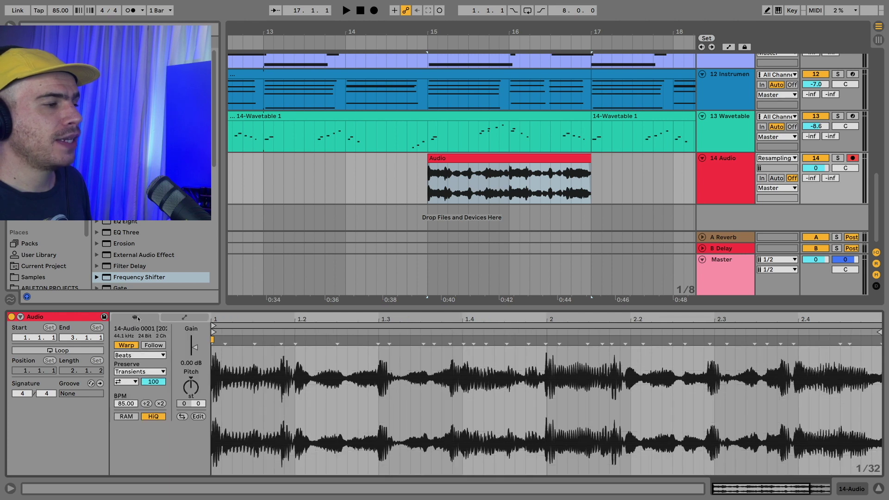
pyautogui.click(143, 355)
pyautogui.click(142, 392)
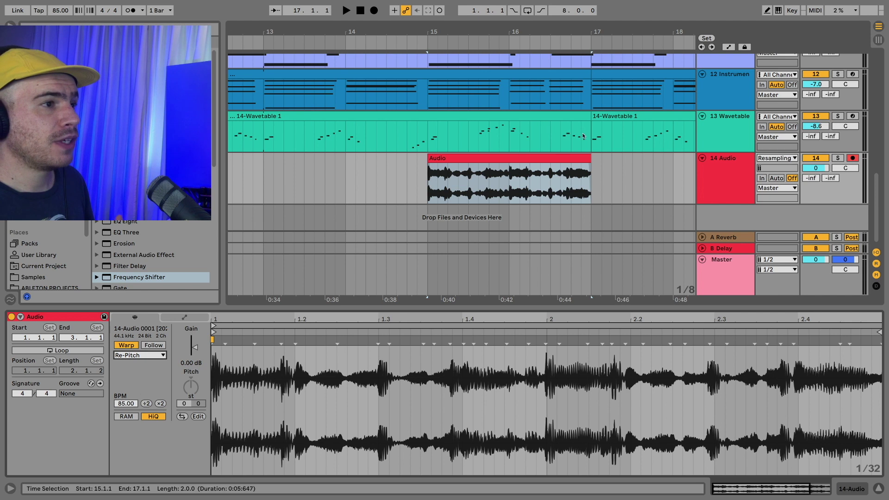
pyautogui.moveTo(427, 135)
pyautogui.mouseDown()
pyautogui.moveTo(540, 3)
pyautogui.moveTo(576, 80)
pyautogui.mouseUp()
pyautogui.scroll(1, 575, 80)
pyautogui.scroll(2, 574, 79)
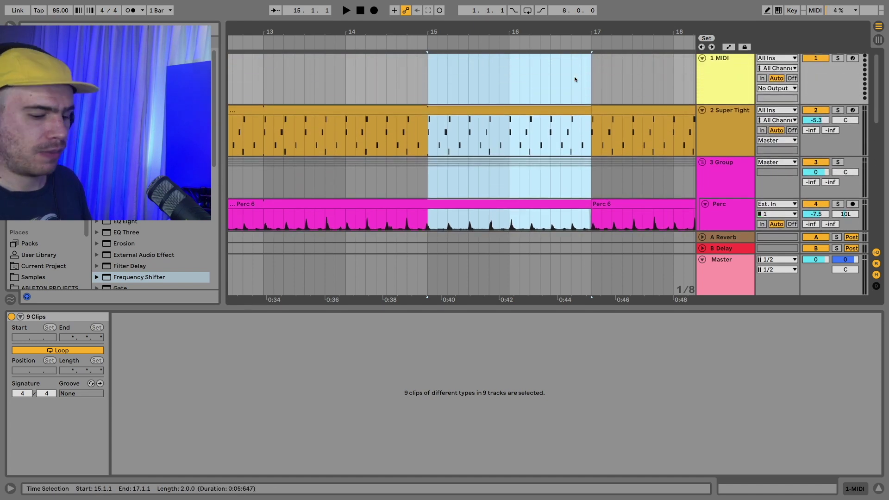
pyautogui.scroll(-2, 574, 79)
pyautogui.scroll(-1, 574, 79)
pyautogui.scroll(-2, 574, 79)
pyautogui.scroll(-2, 574, 79)
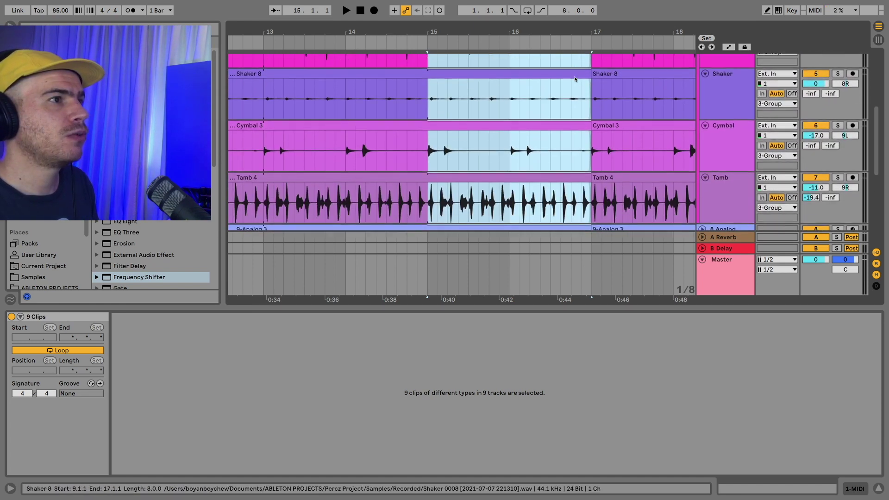
pyautogui.scroll(-2, 574, 78)
pyautogui.scroll(-1, 574, 77)
pyautogui.scroll(-3, 575, 78)
pyautogui.scroll(-1, 574, 77)
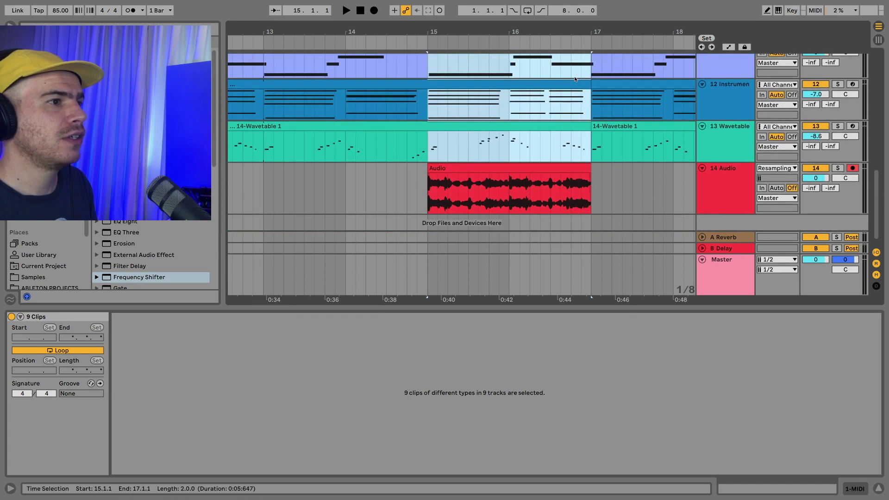
# - Play the arrangement from bar 15
pyautogui.click(425, 195)
pyautogui.press('space')
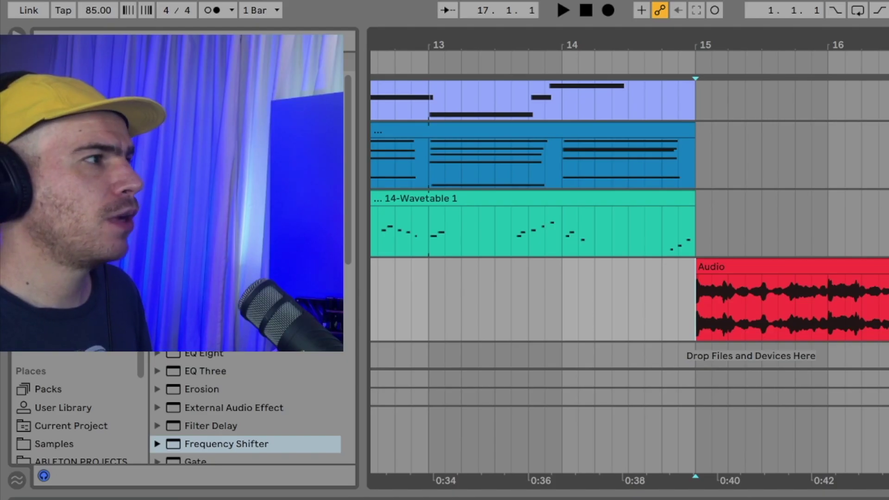
# - Show song tempo automation, clear old points, and ramp 85 BPM at bar 15 to 60 near bar 17
pyautogui.rightClick(99, 12)
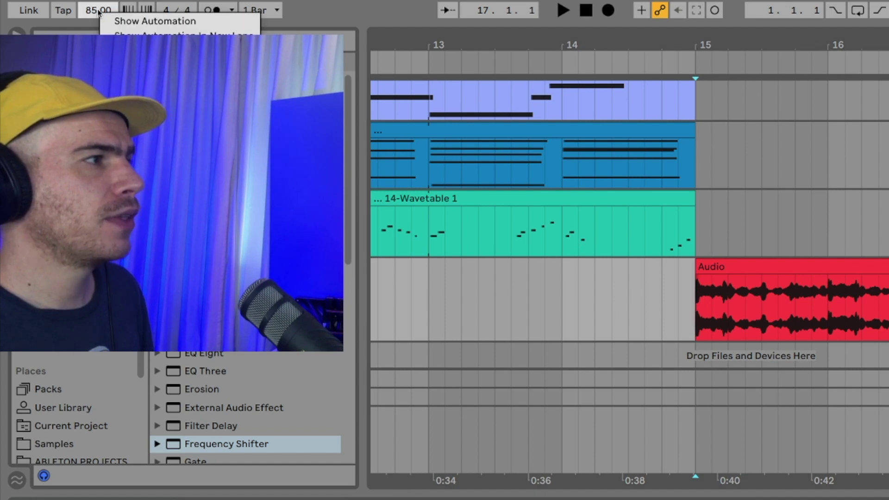
pyautogui.click(116, 21)
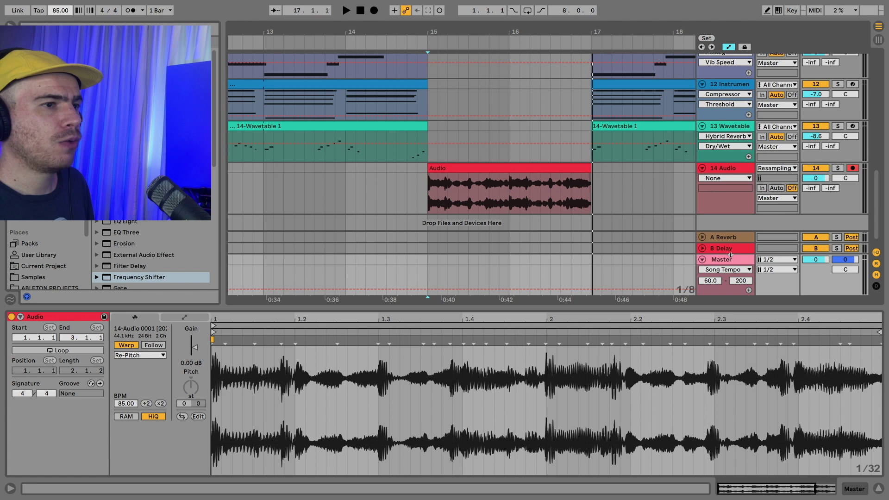
pyautogui.press('Delete')
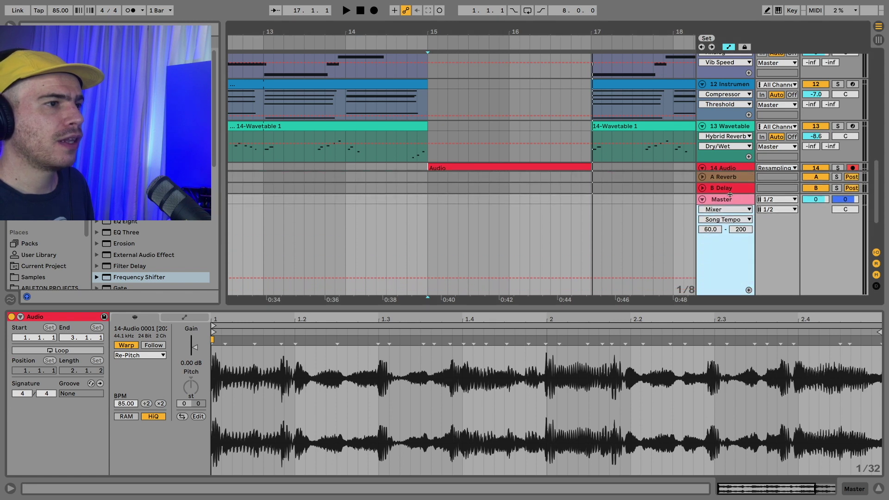
pyautogui.press('Delete')
pyautogui.press('Delete')
pyautogui.press('Delete')
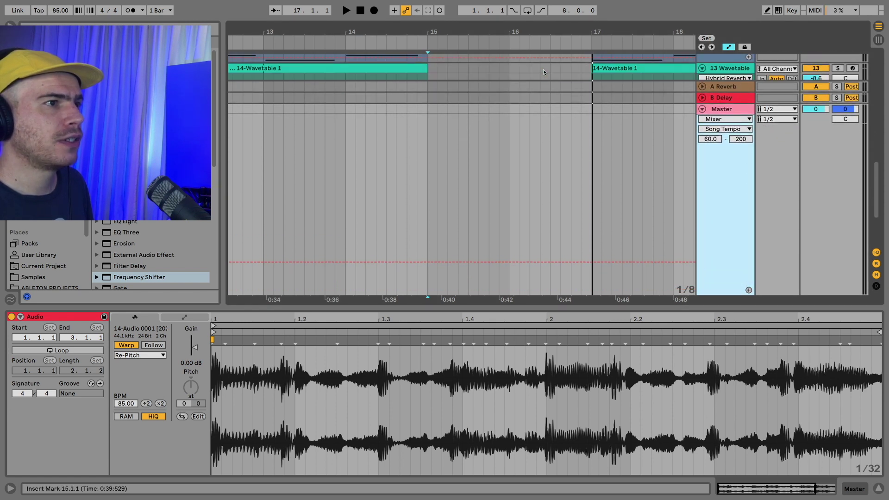
pyautogui.press('Delete')
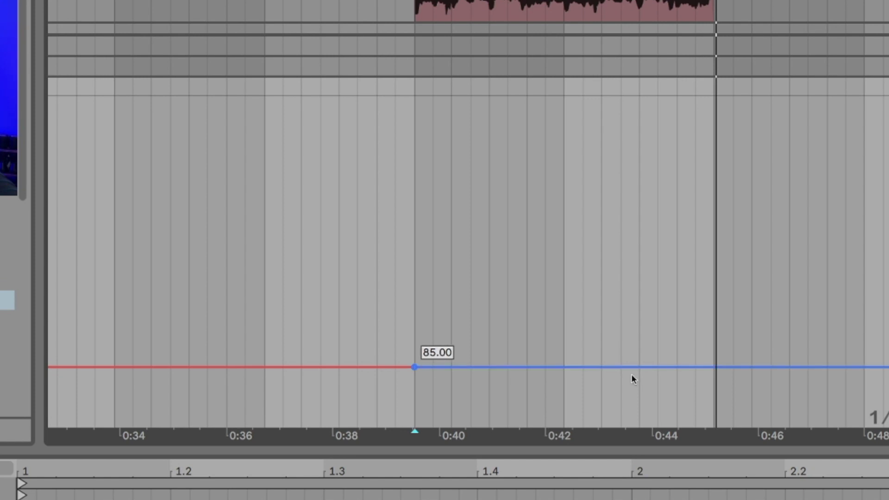
pyautogui.click(716, 367)
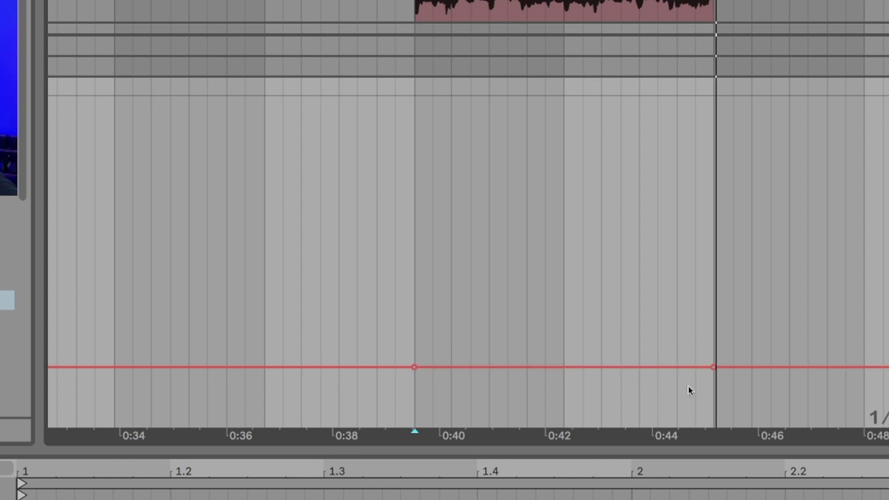
pyautogui.moveTo(675, 367); pyautogui.dragTo(676, 425)
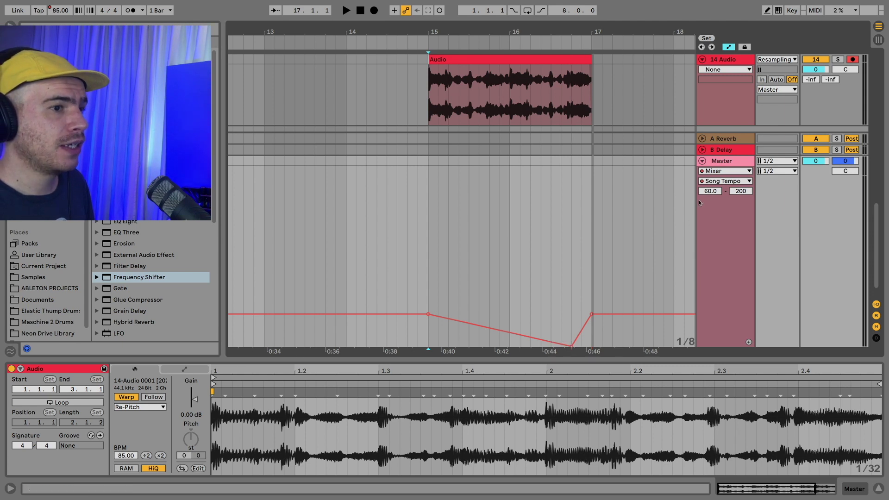
pyautogui.scroll(-1, 563, 293)
pyautogui.scroll(1, 566, 324)
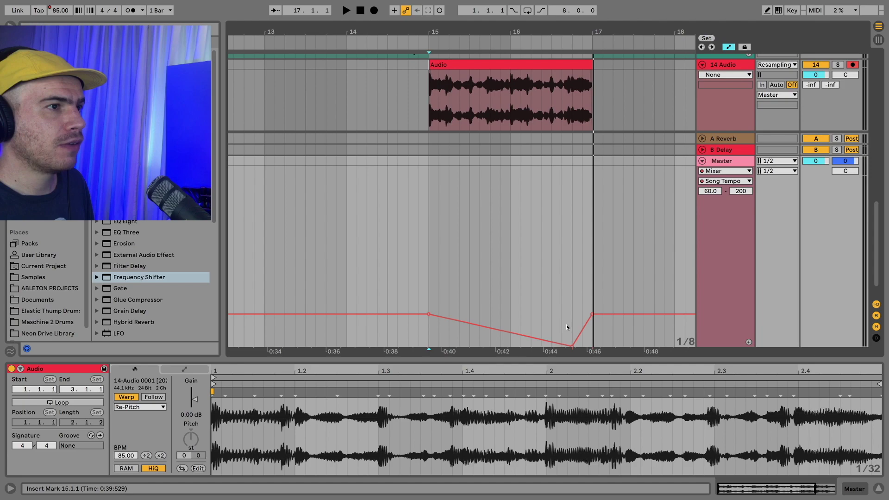
# - Lower the song tempo range minimum from 60 to 20 BPM and move the low breakpoint toward bar 17
pyautogui.click(708, 191)
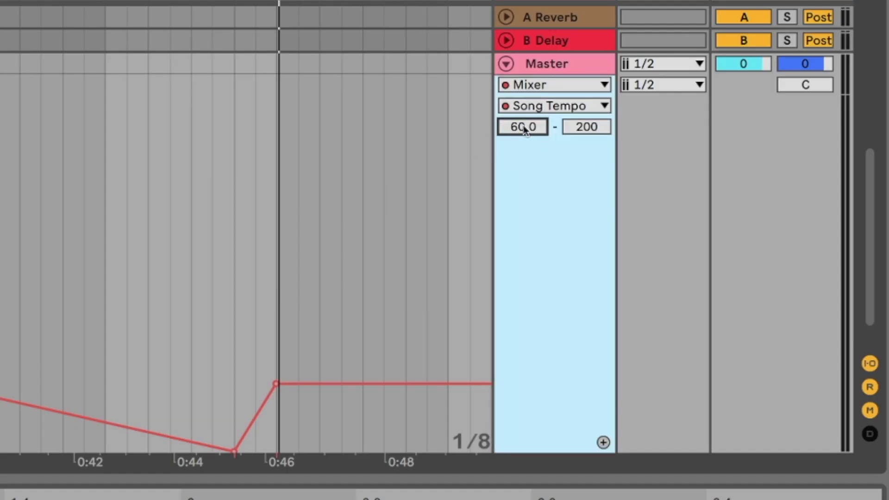
pyautogui.moveTo(521, 131); pyautogui.dragTo(521, 158)
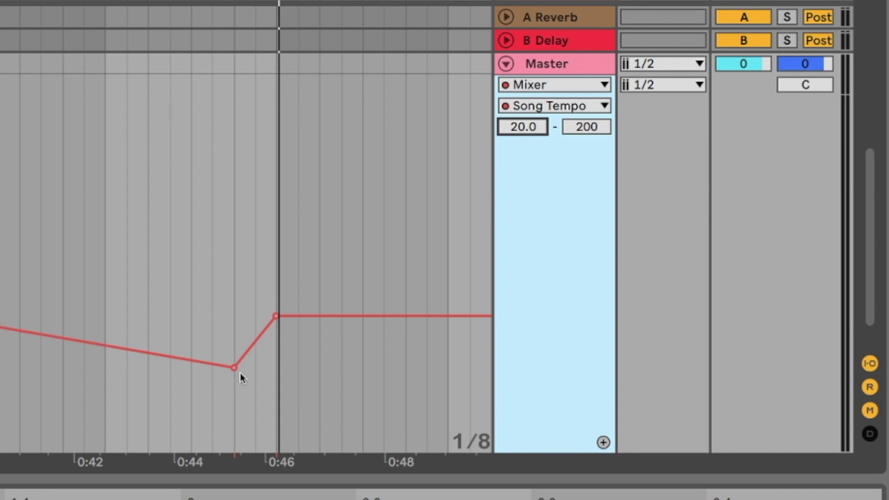
pyautogui.moveTo(234, 367)
pyautogui.mouseDown()
pyautogui.moveTo(255, 368)
pyautogui.moveTo(255, 376)
pyautogui.moveTo(572, 343)
pyautogui.moveTo(554, 342)
pyautogui.mouseUp()
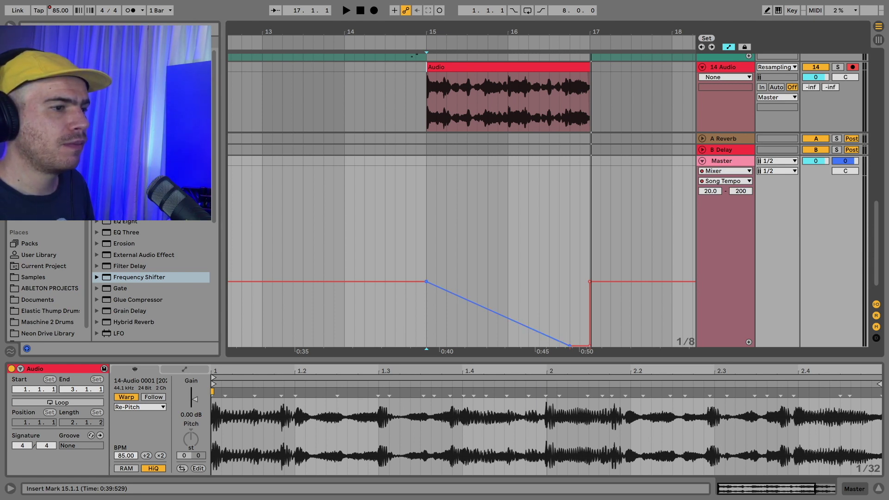
# - Curve the bar 15–17 tempo dive and play it back from bar 14
pyautogui.moveTo(498, 313); pyautogui.dragTo(498, 301)
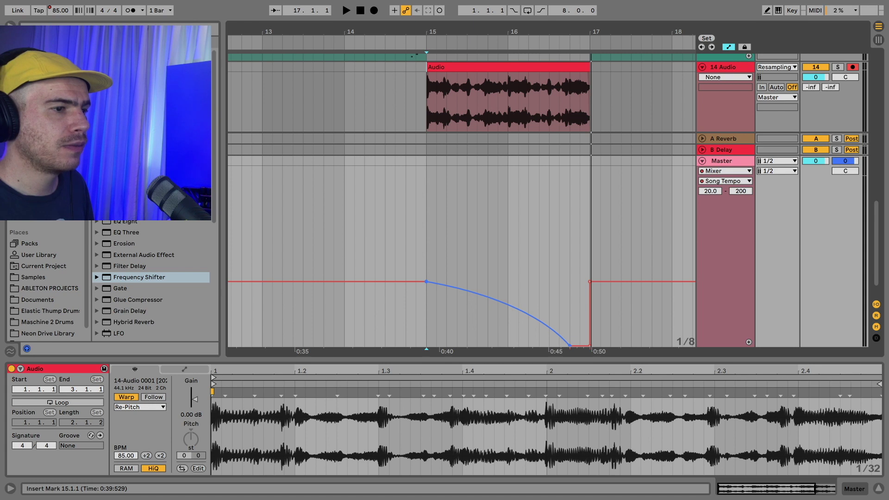
pyautogui.click(262, 213)
pyautogui.click(340, 268)
pyautogui.press('space')
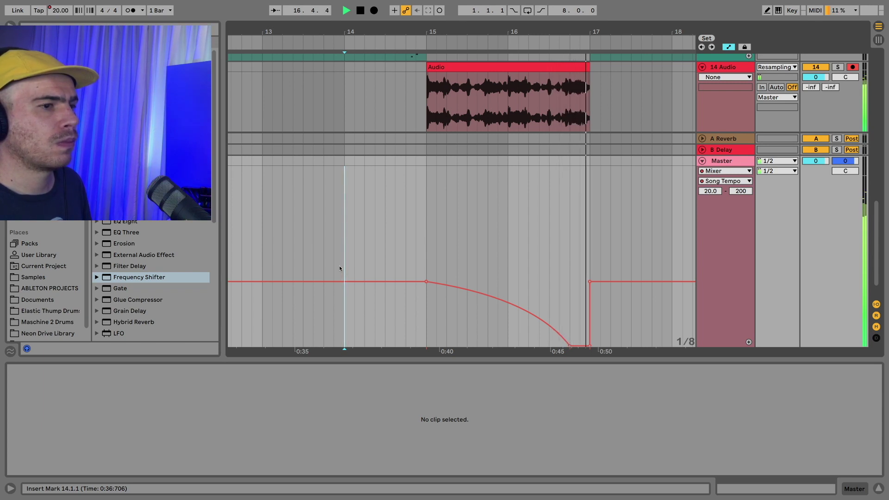
# - Stop playback, move the dive's start breakpoint to bar 16, and replay from bar 15
pyautogui.press('space')
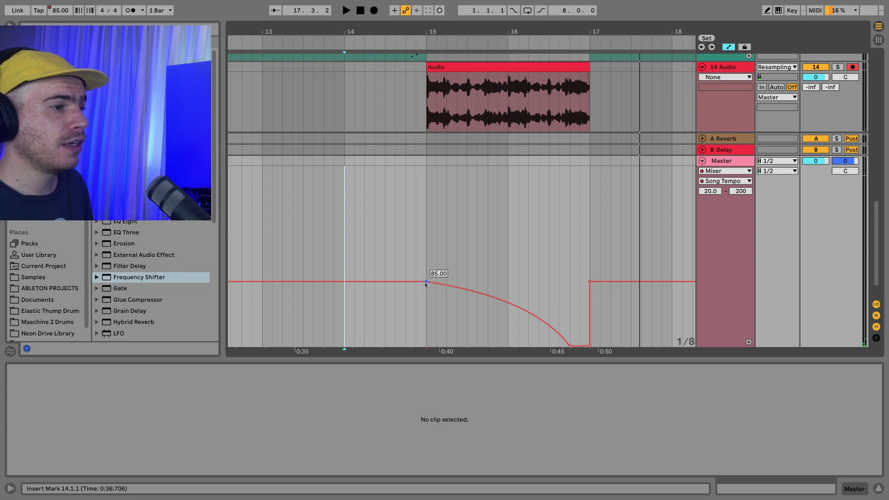
pyautogui.moveTo(425, 283); pyautogui.dragTo(507, 281)
pyautogui.click(426, 270)
pyautogui.press('space')
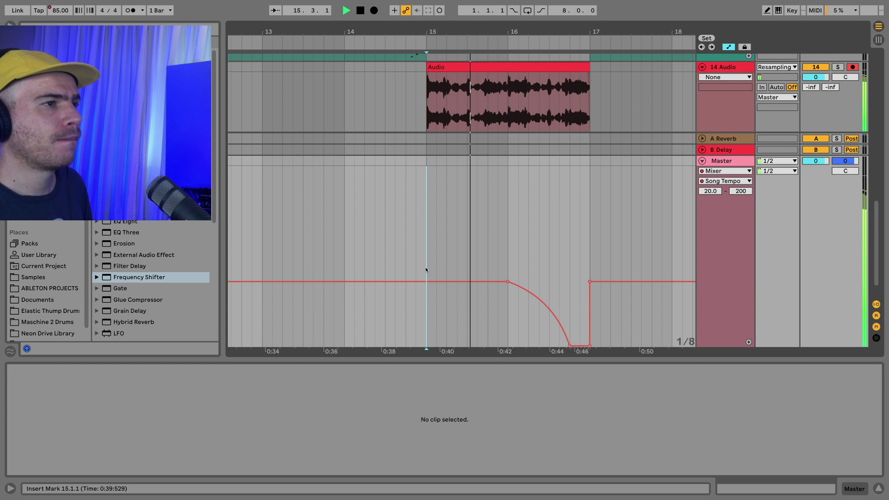